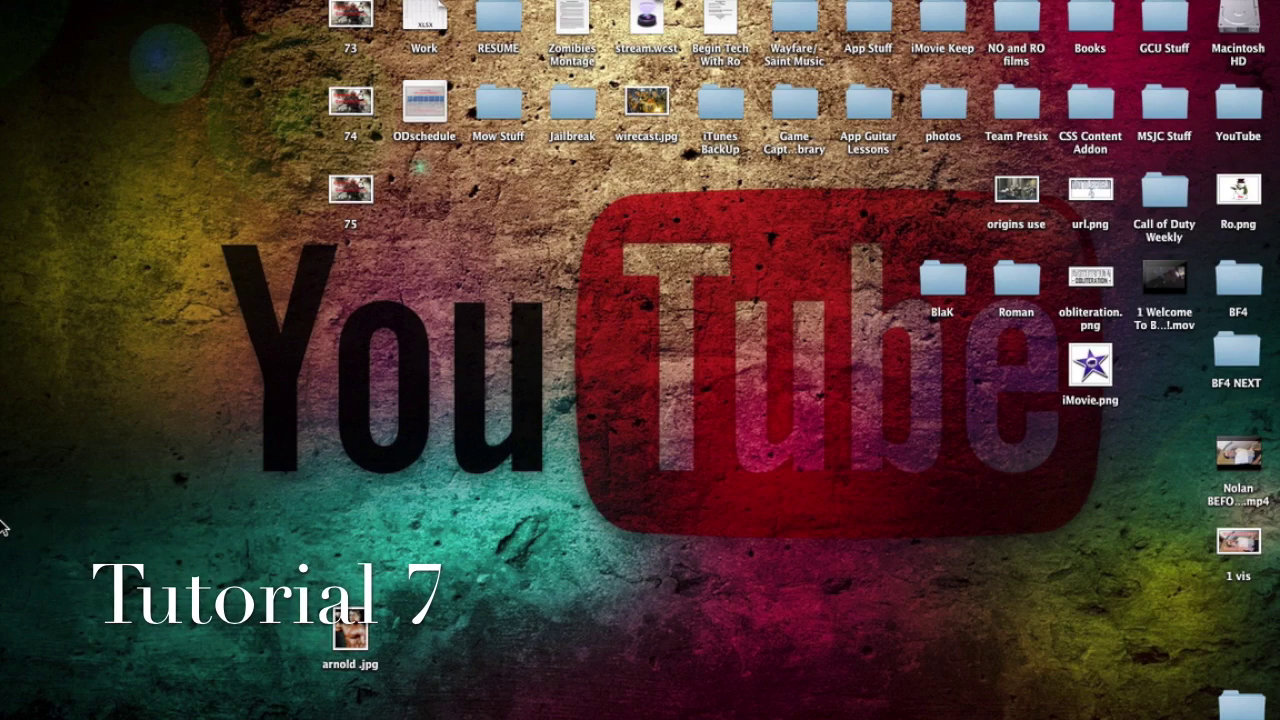
- Reveal the hidden Dock at the left screen edge and launch iMovie
mouse_move(8, 556)
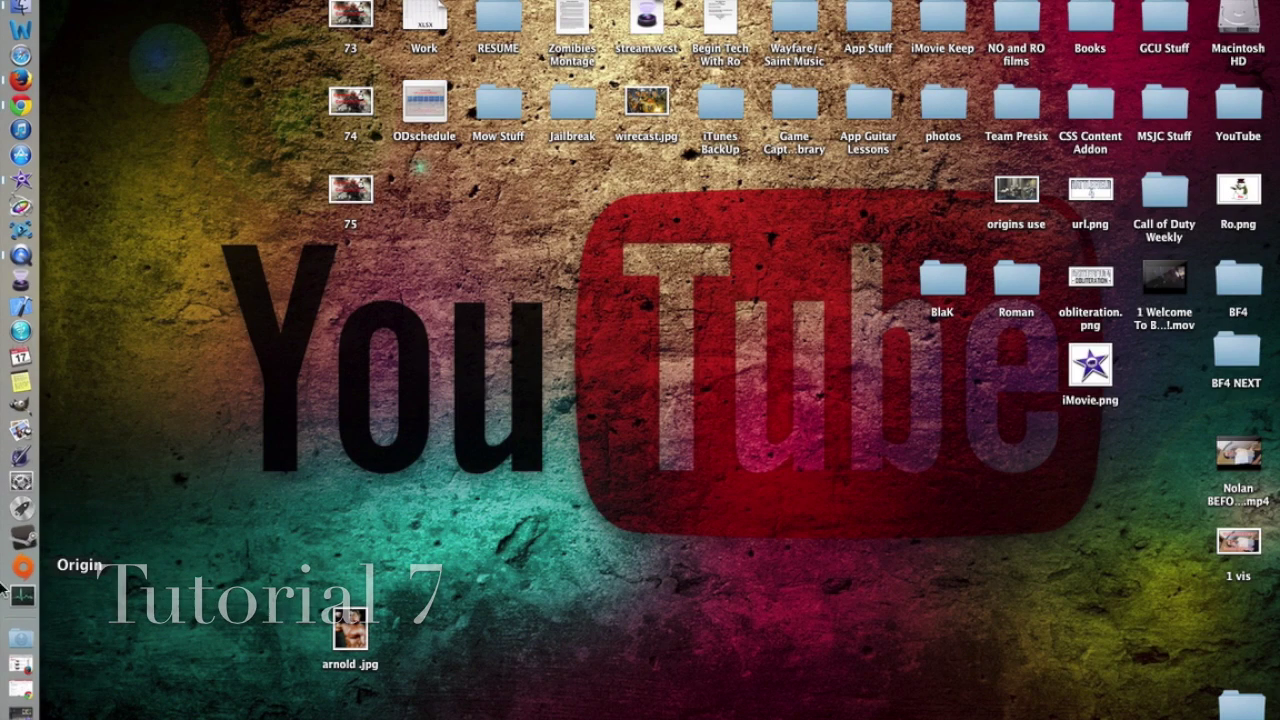
left_click(12, 703)
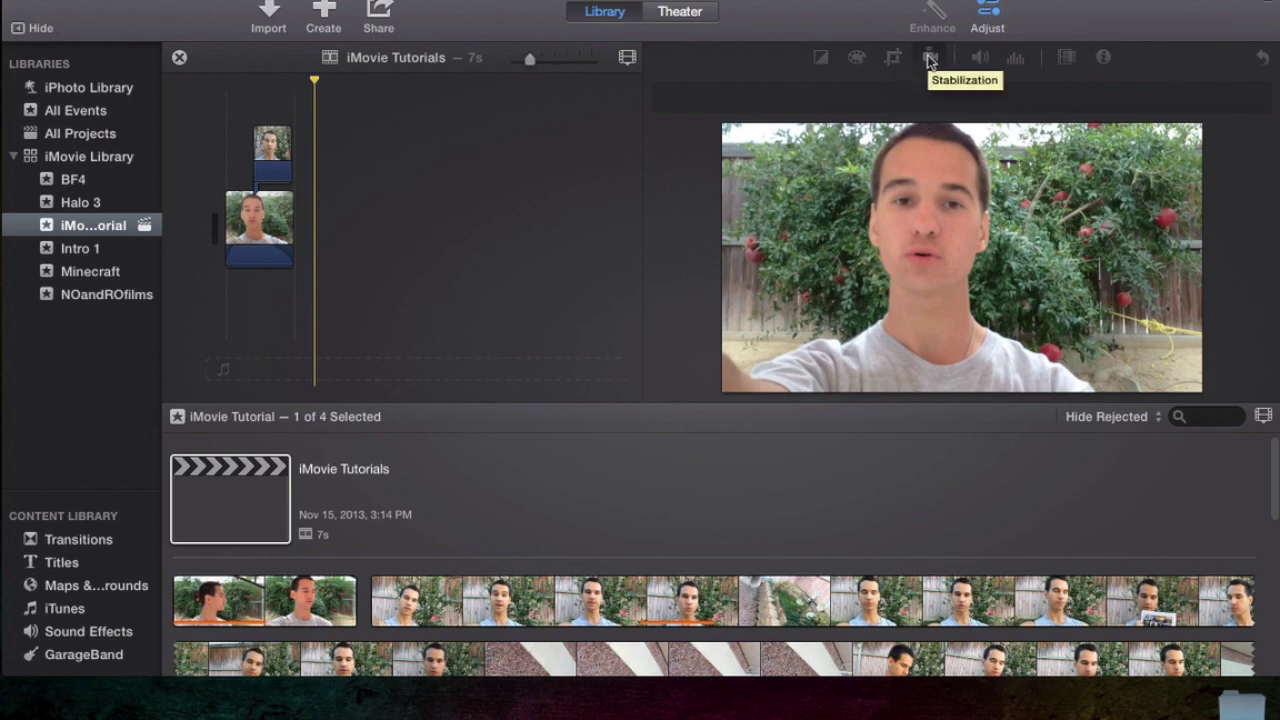
- Enlarge the timeline and delete the upper cutaway clip, leaving the 7.2 s speaker clip
mouse_move(371, 154)
left_mouse_down()
mouse_move(586, 291)
mouse_move(366, 153)
left_mouse_up()
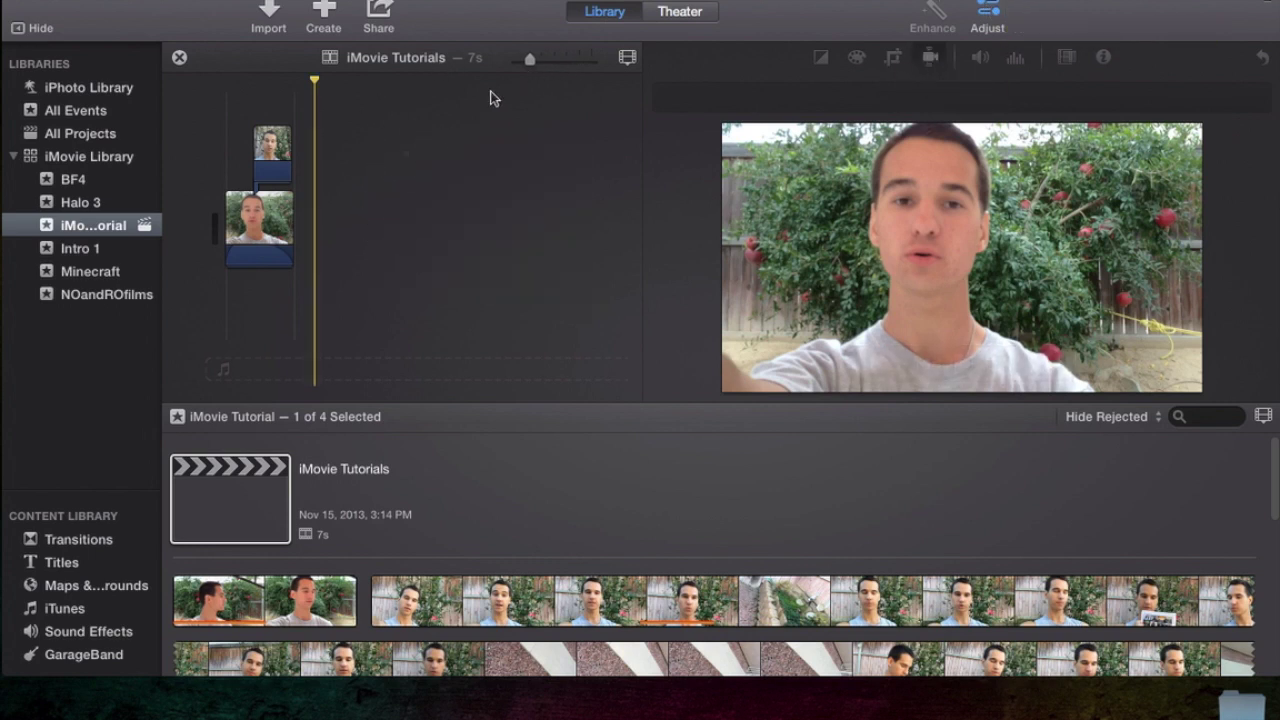
left_click_drag(530, 61, 556, 66)
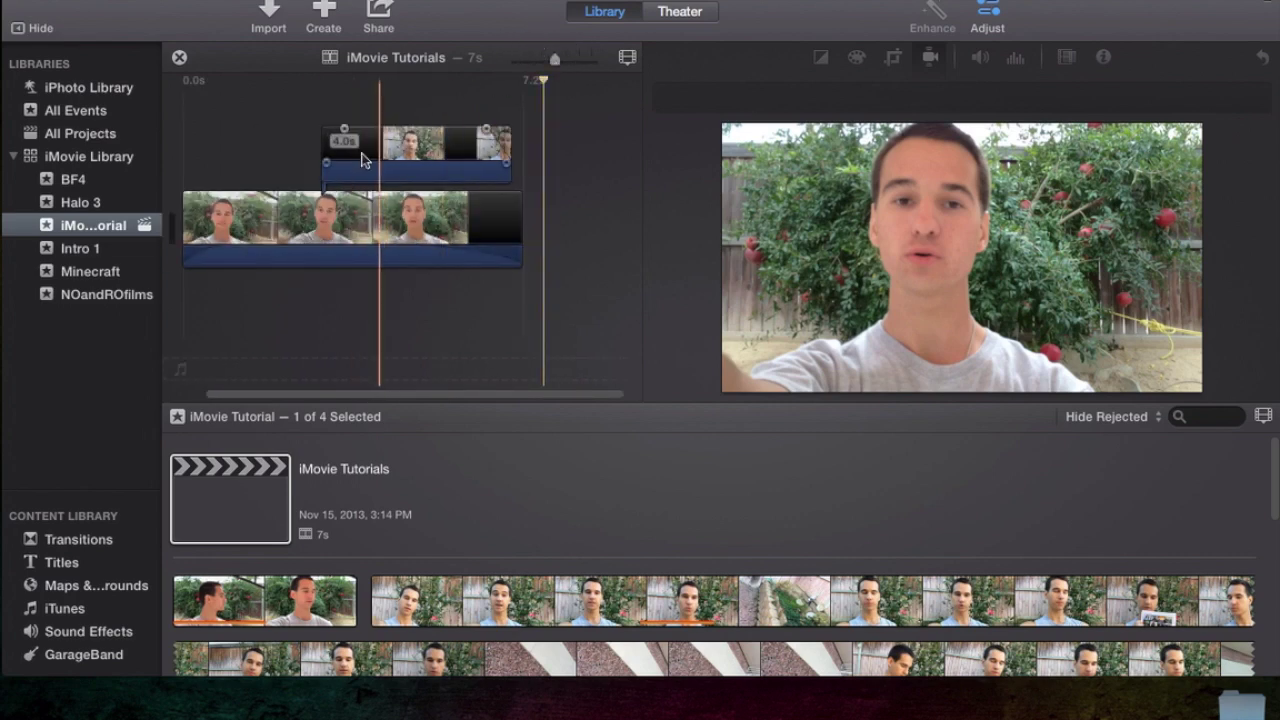
left_click(432, 148)
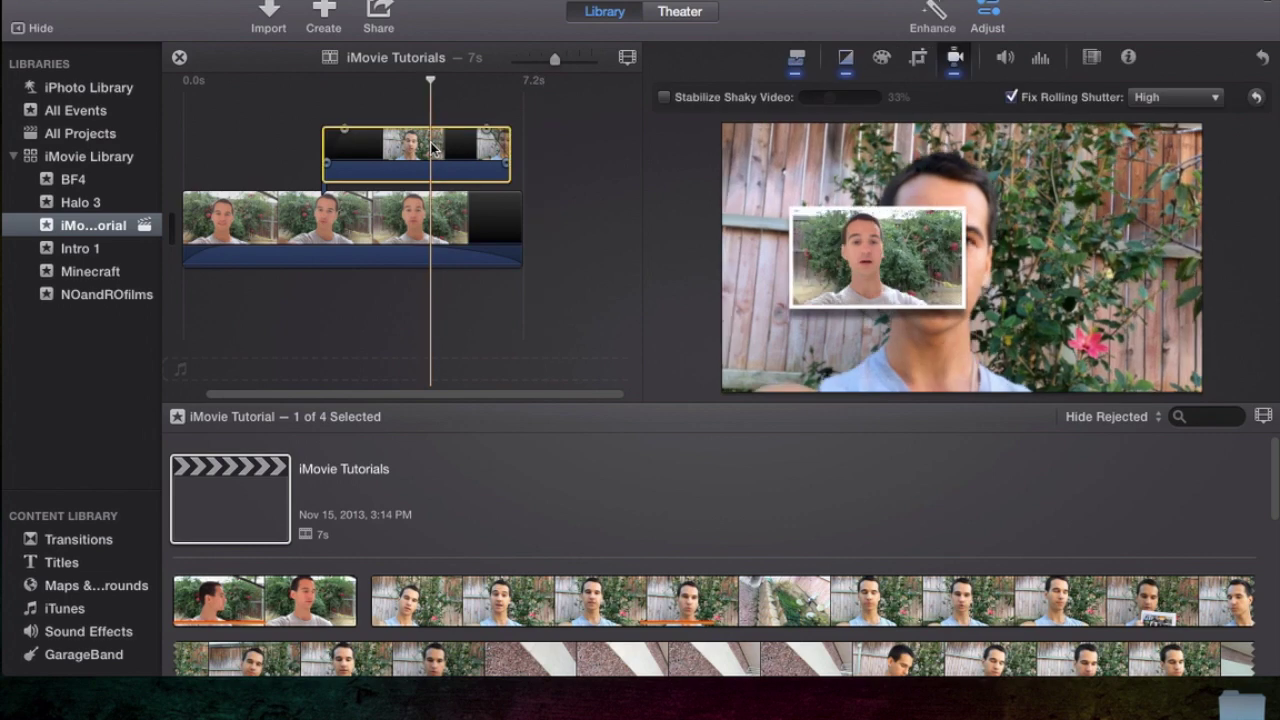
key("Delete")
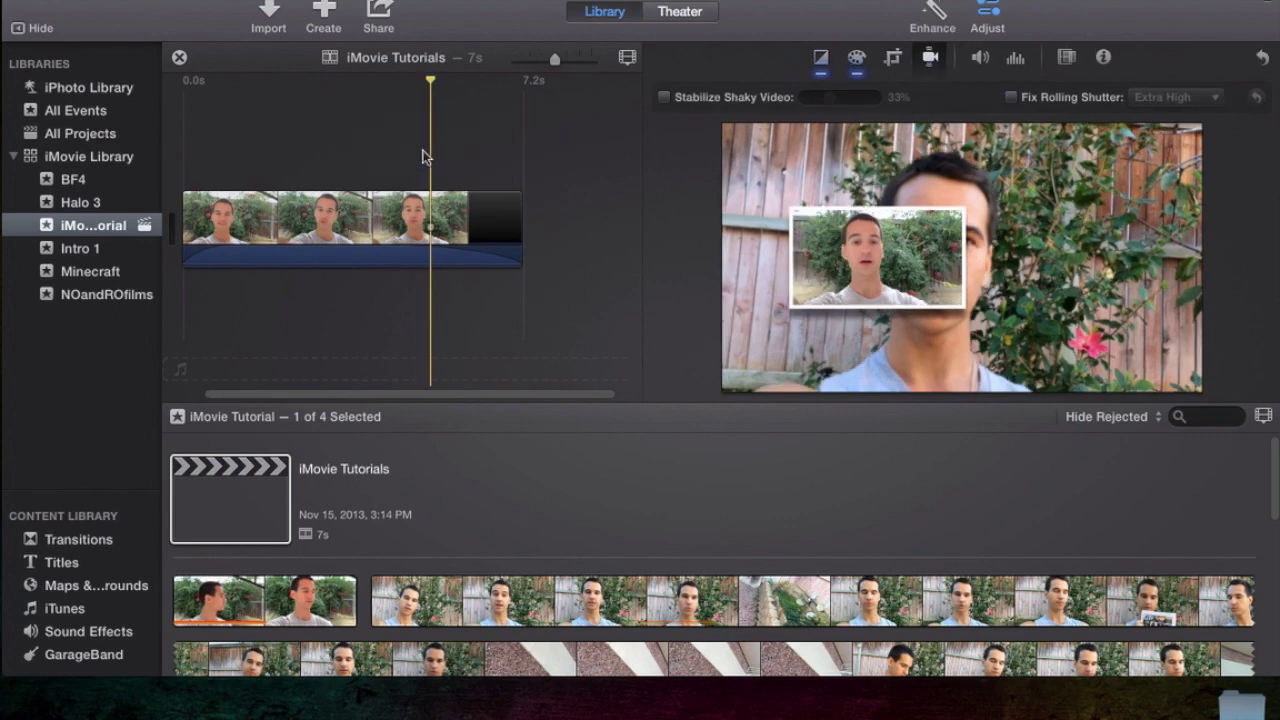
left_click(277, 158)
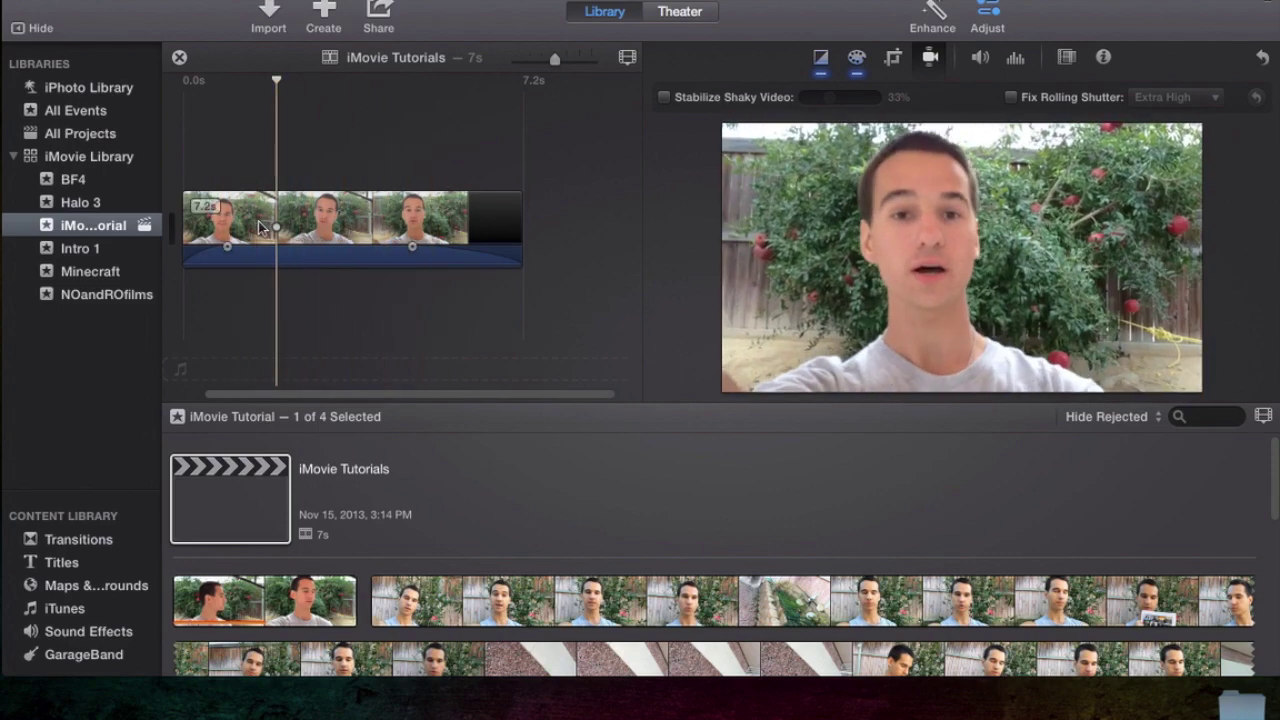
- Open the speaker clip's stabilization settings and enable Stabilize Shaky Video at 33%
left_click(343, 214)
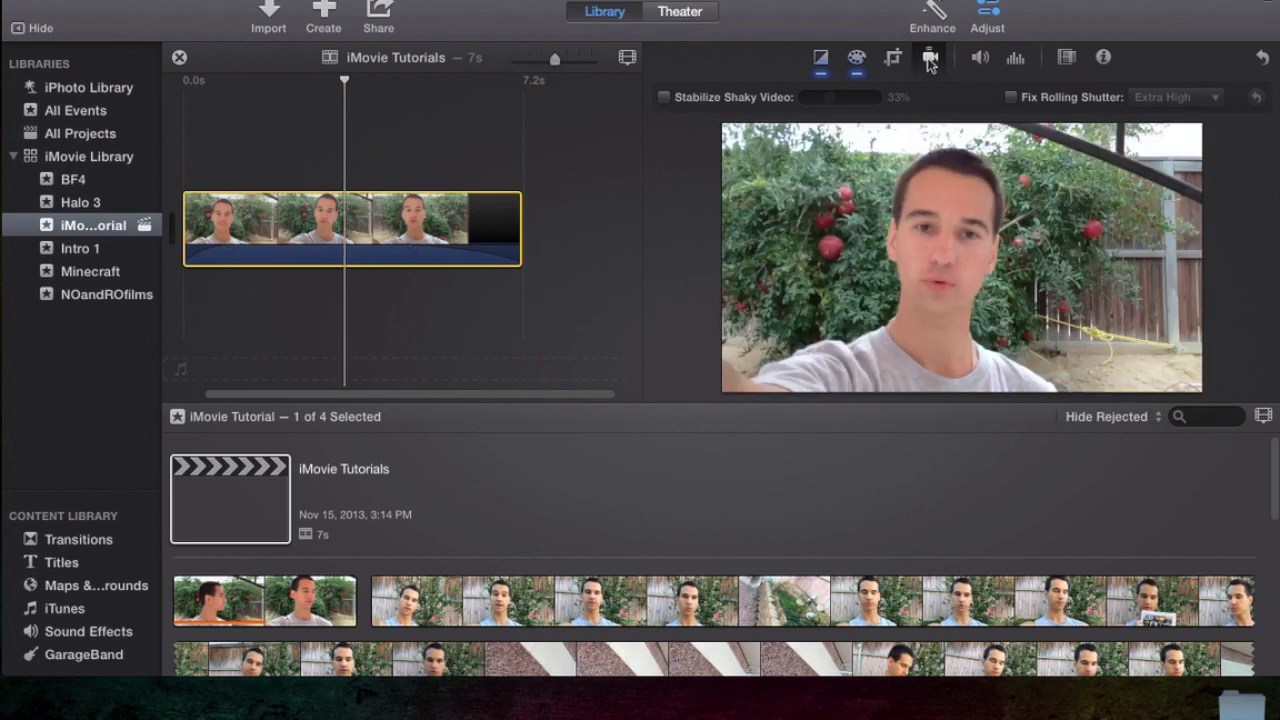
left_click(891, 57)
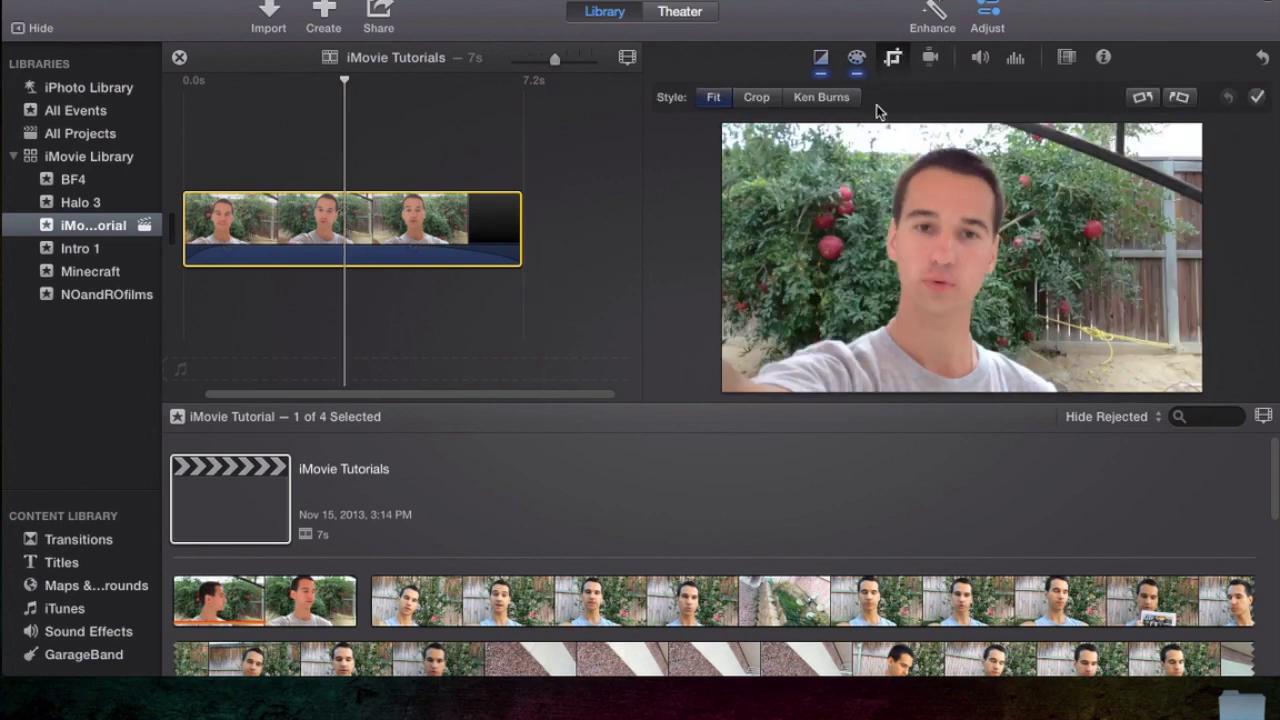
left_click(930, 60)
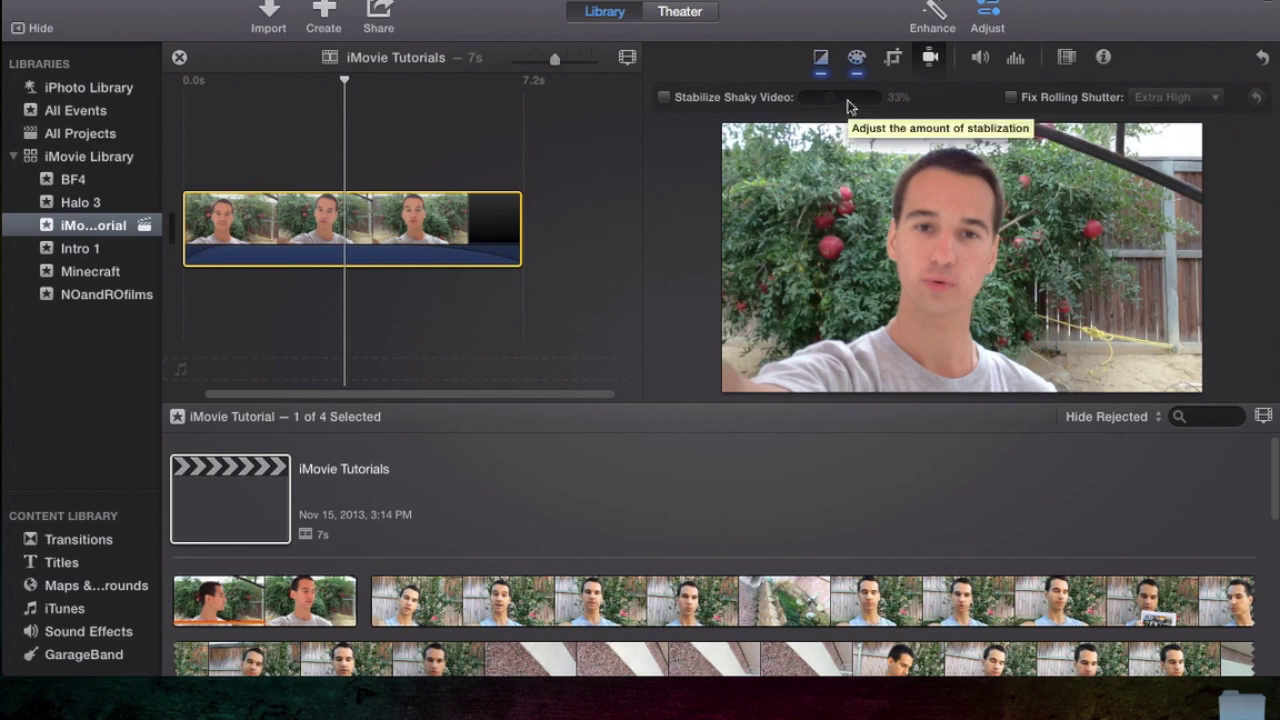
left_click(665, 98)
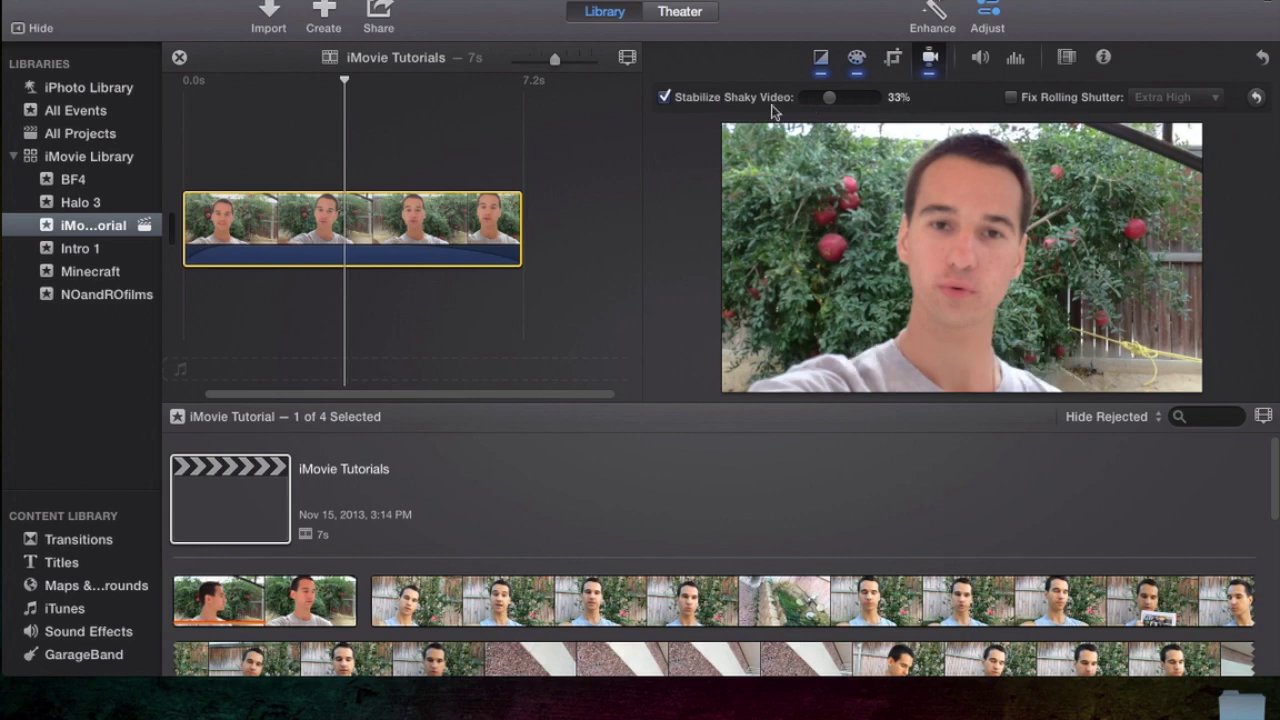
- Preview the stabilized clip, toggling Stabilize Shaky Video off, on and off to compare
mouse_move(958, 228)
left_click(900, 237)
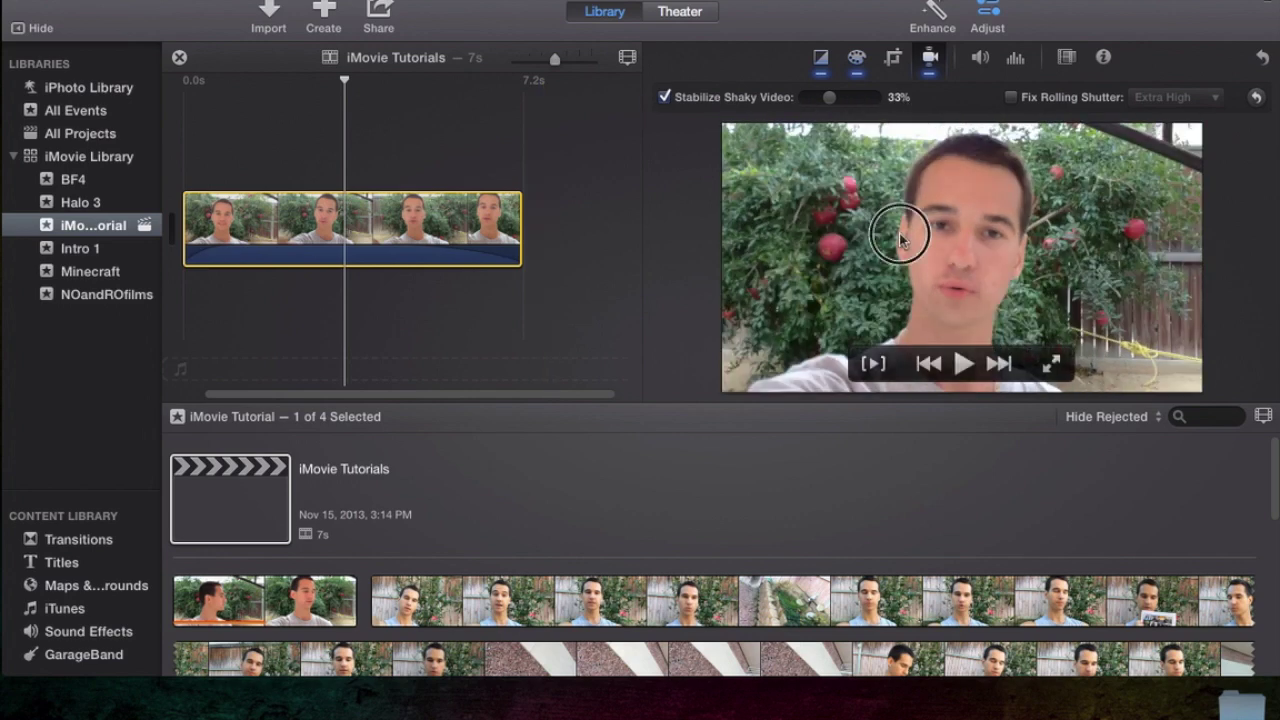
left_click(665, 98)
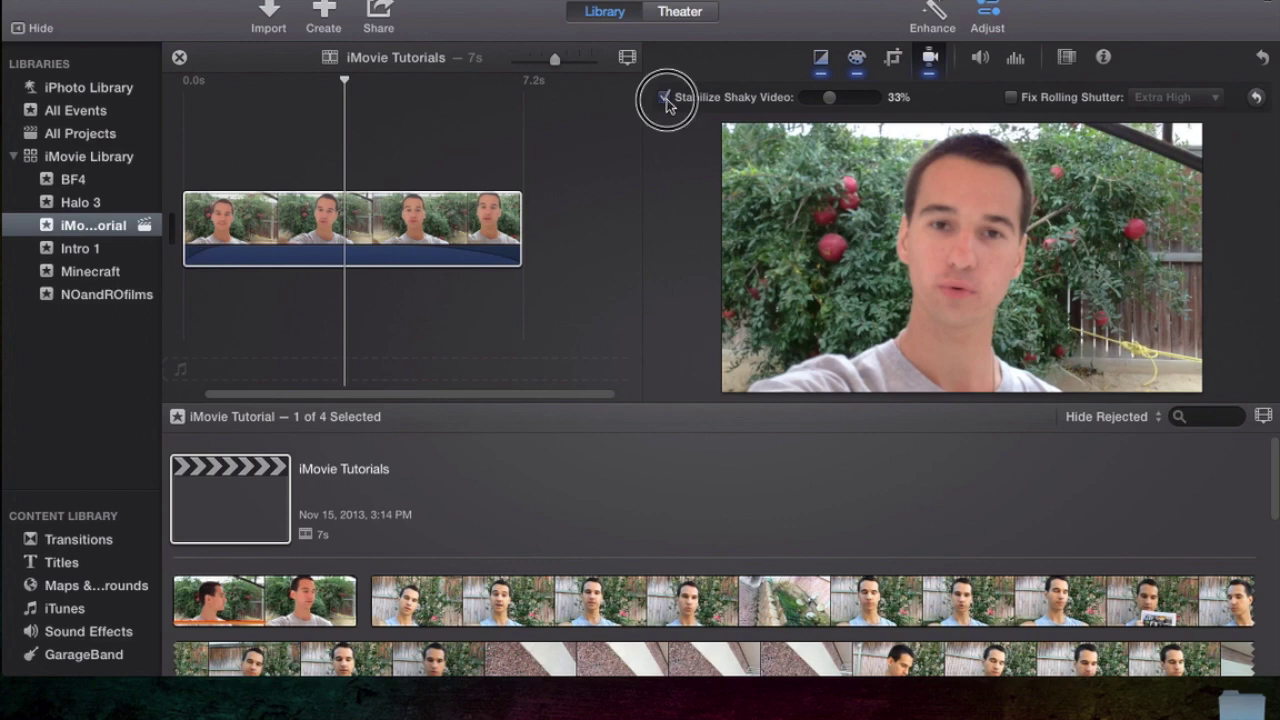
left_click(665, 98)
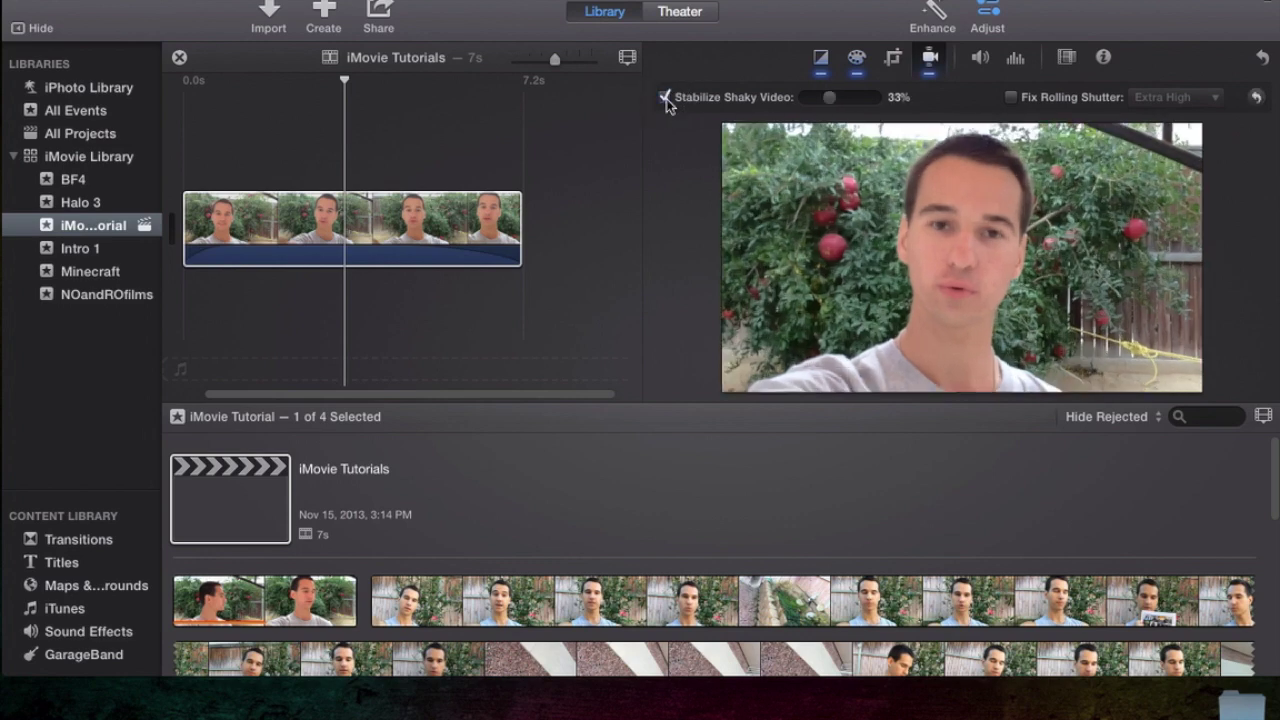
left_click(665, 98)
left_click(323, 220)
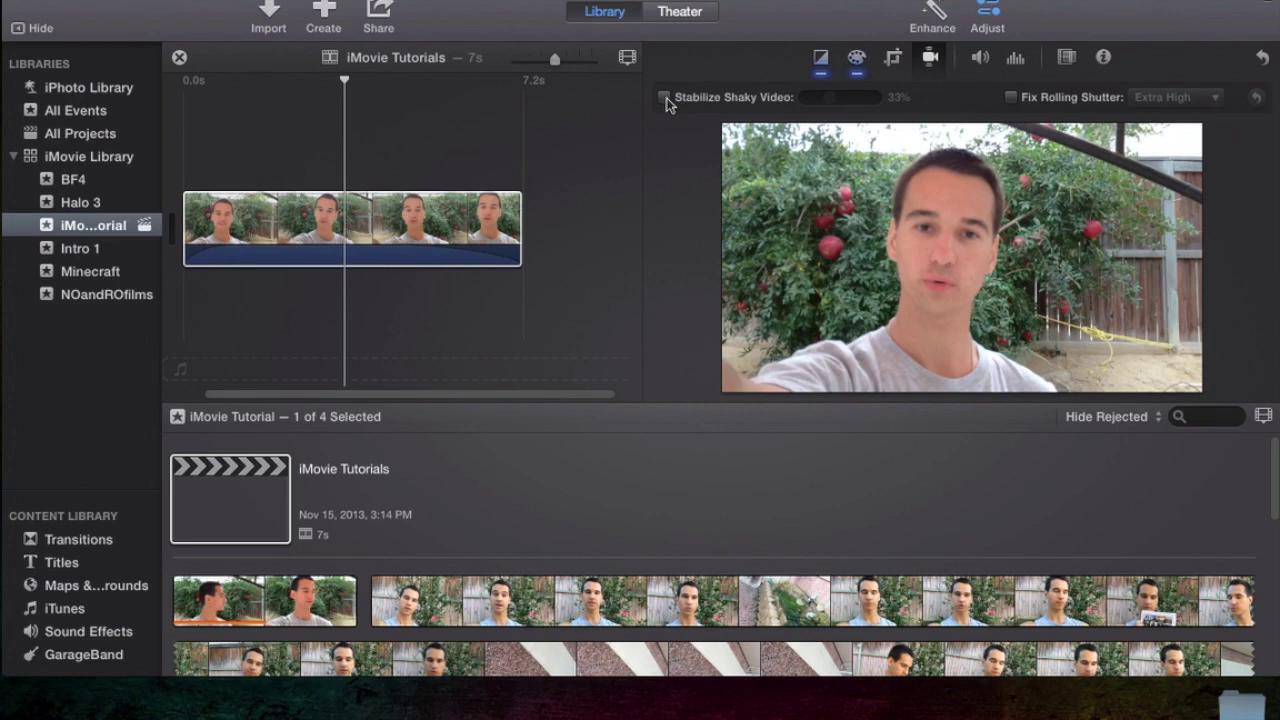
- Re-enable stabilization, set its amount to 32%, then switch it off
left_click(663, 97)
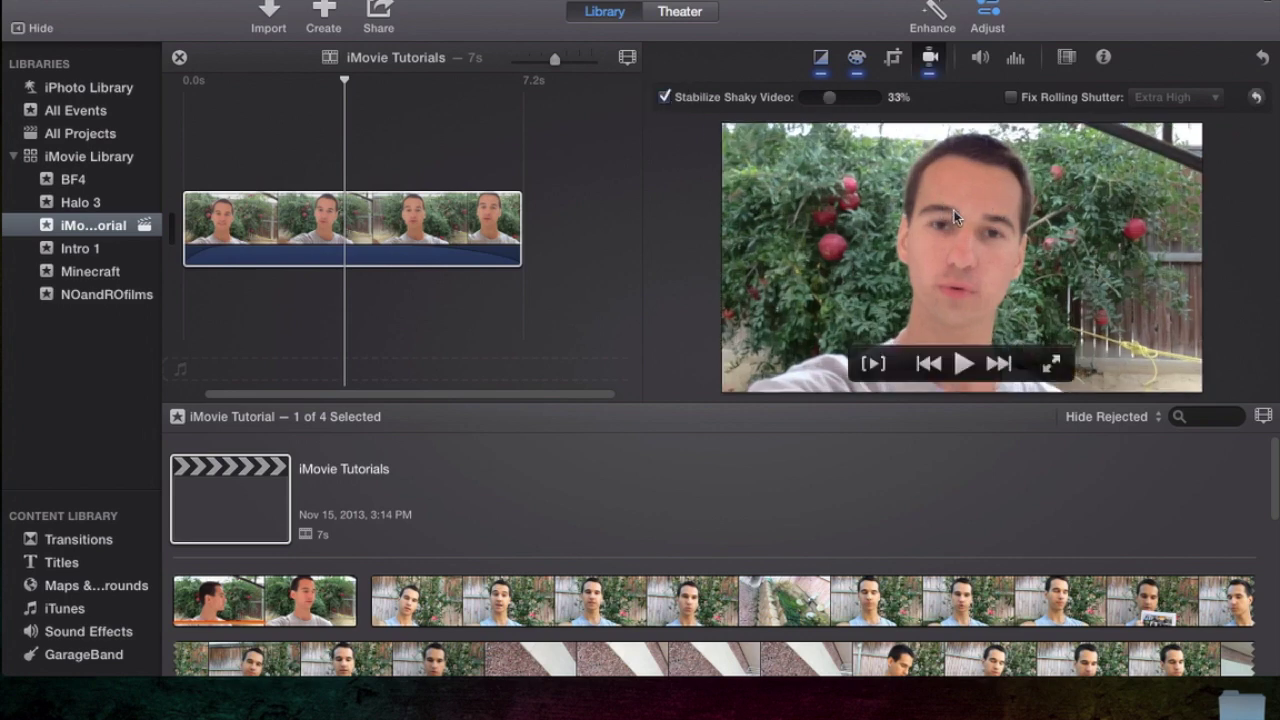
mouse_move(829, 98)
left_mouse_down()
mouse_move(894, 98)
mouse_move(821, 97)
mouse_move(829, 104)
left_mouse_up()
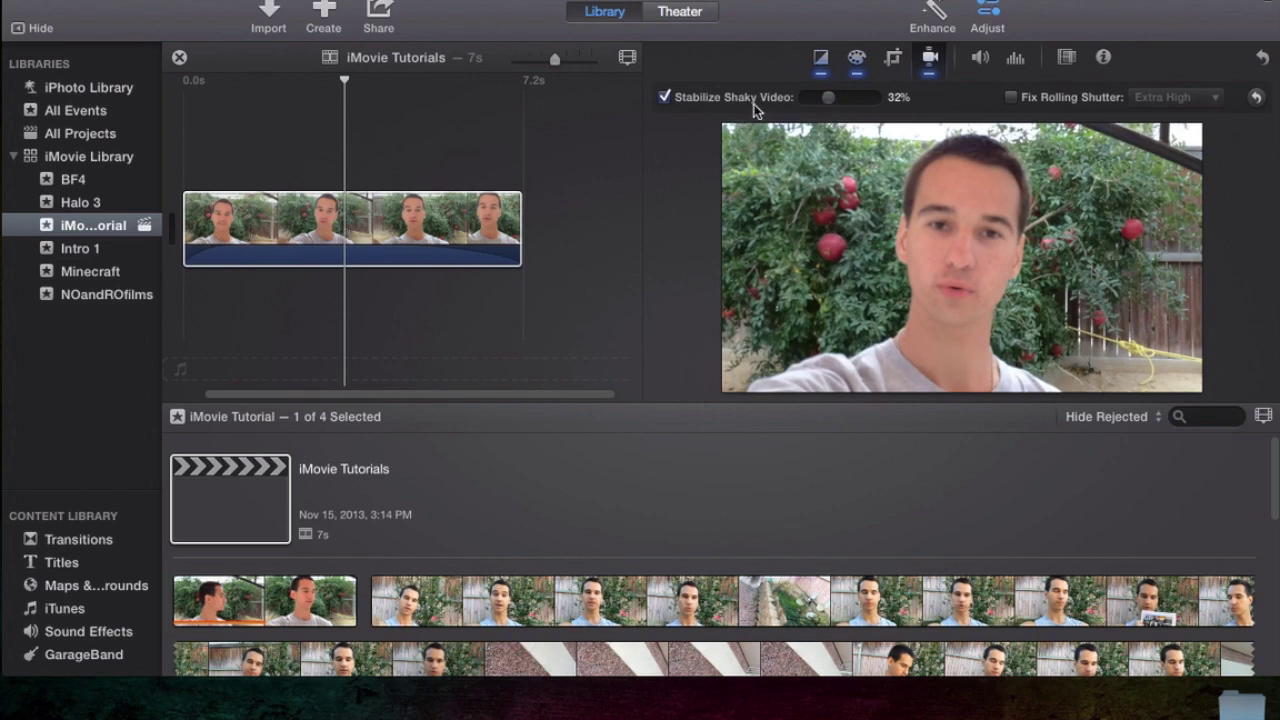
left_click(664, 97)
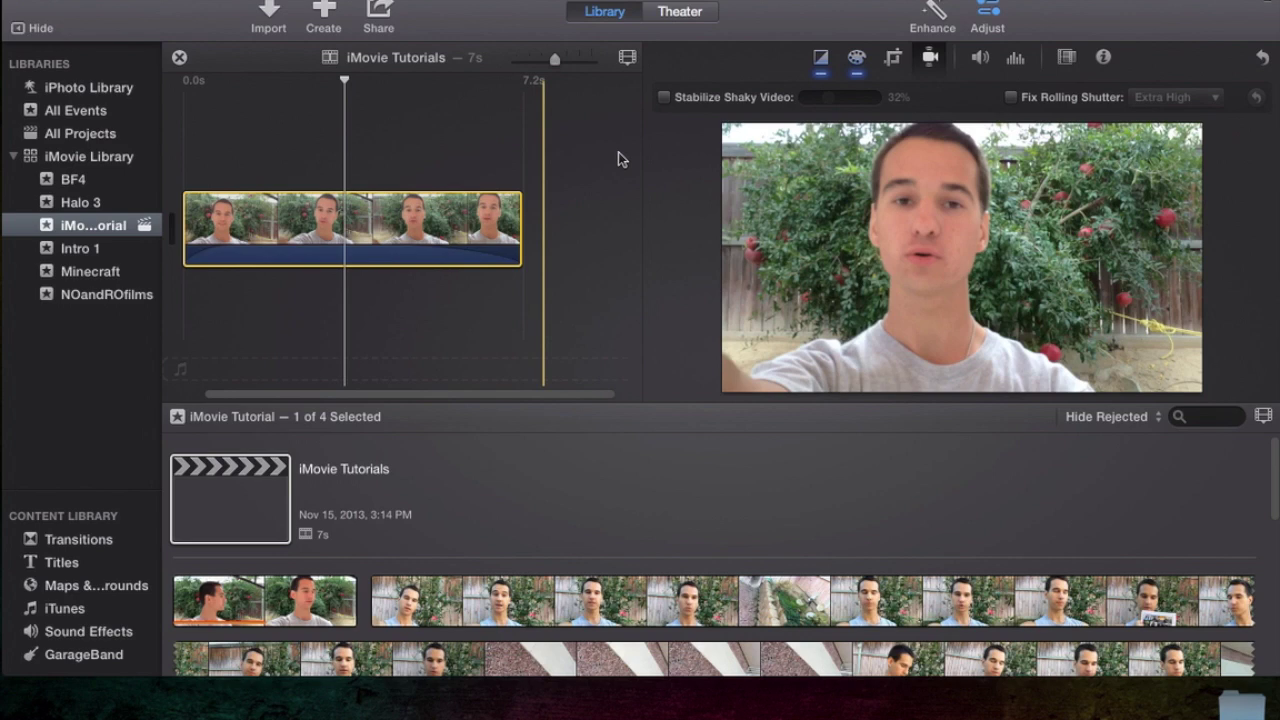
mouse_move(1007, 228)
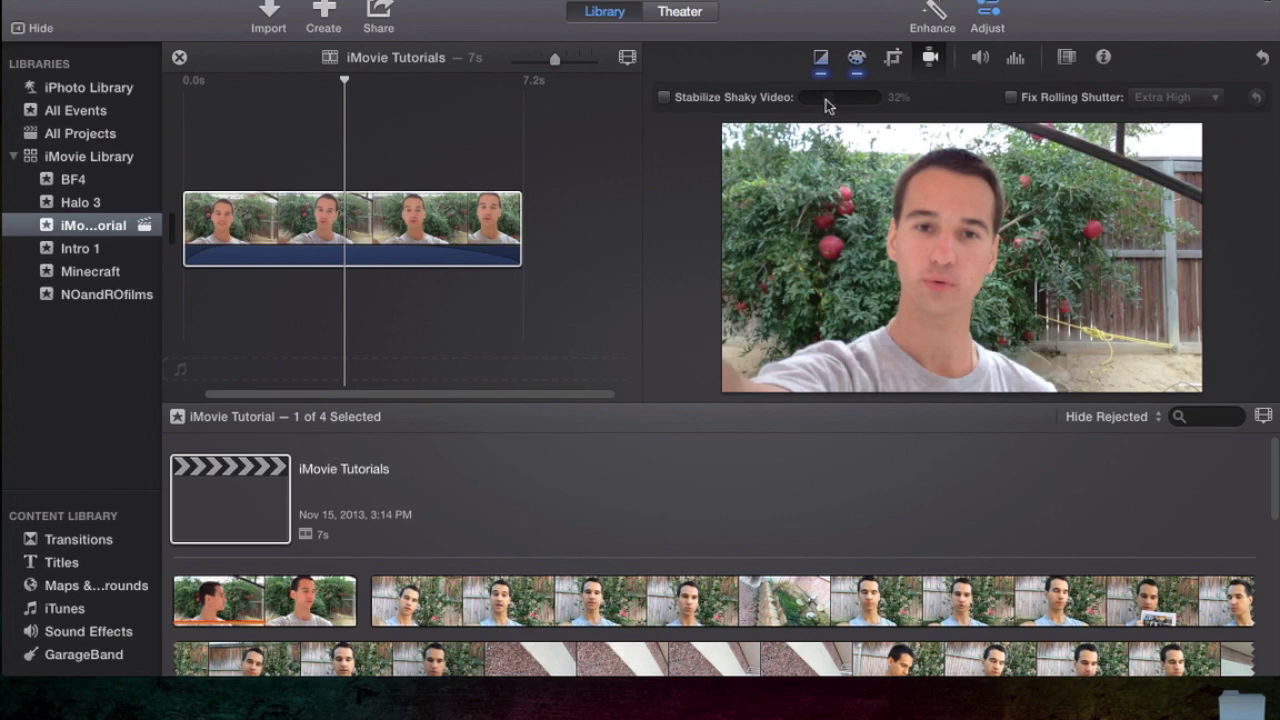
- Test stabilization at 59% and 78% strengths, switching it off after each
left_click(664, 98)
left_click_drag(826, 98, 846, 98)
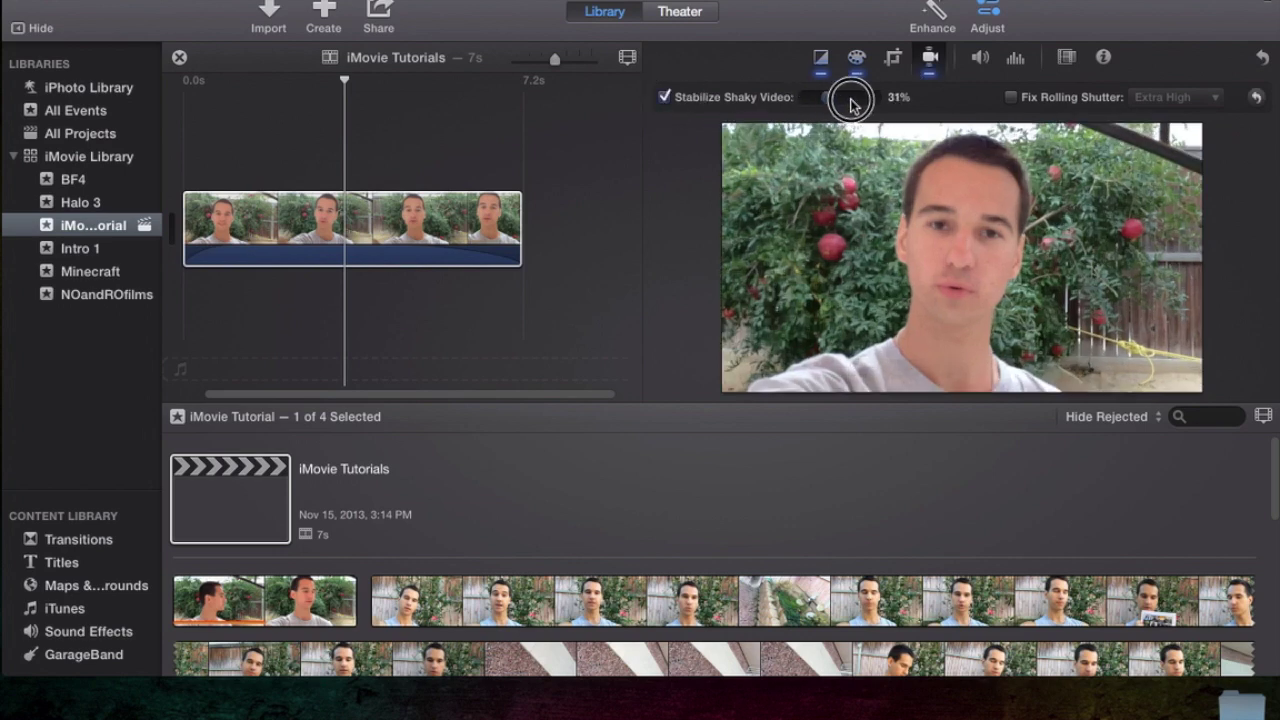
left_click(664, 97)
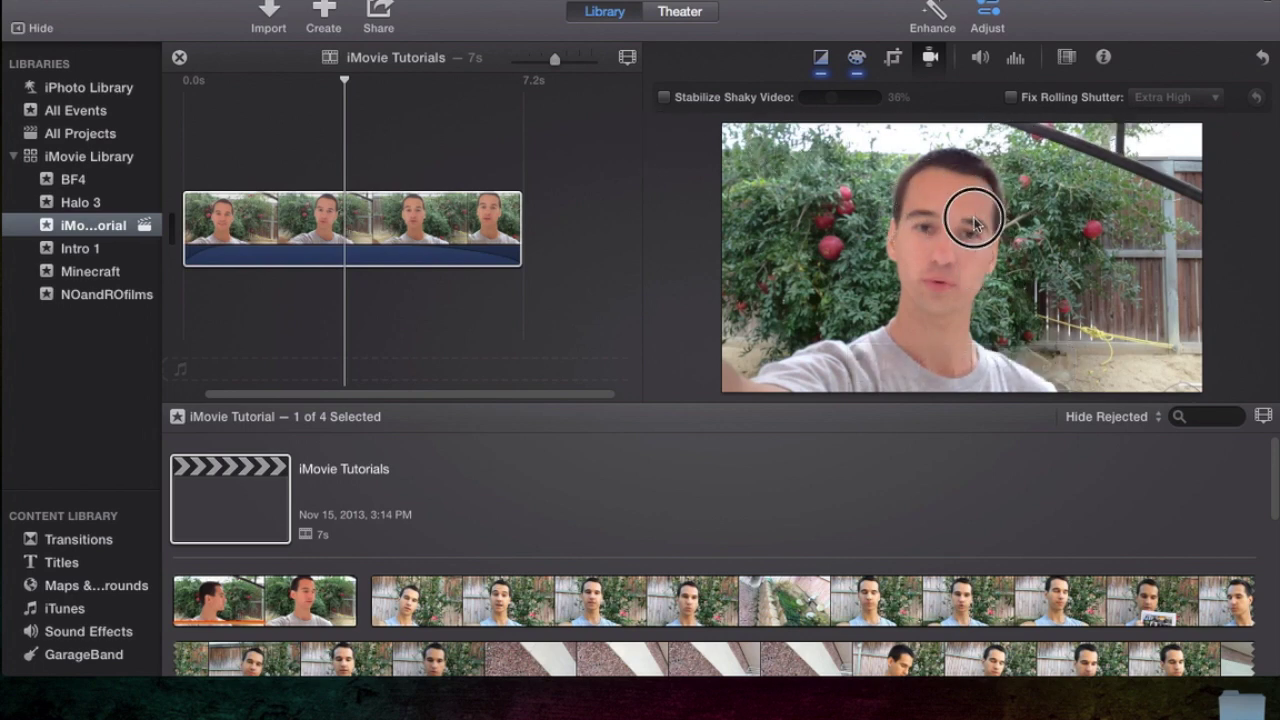
mouse_move(812, 224)
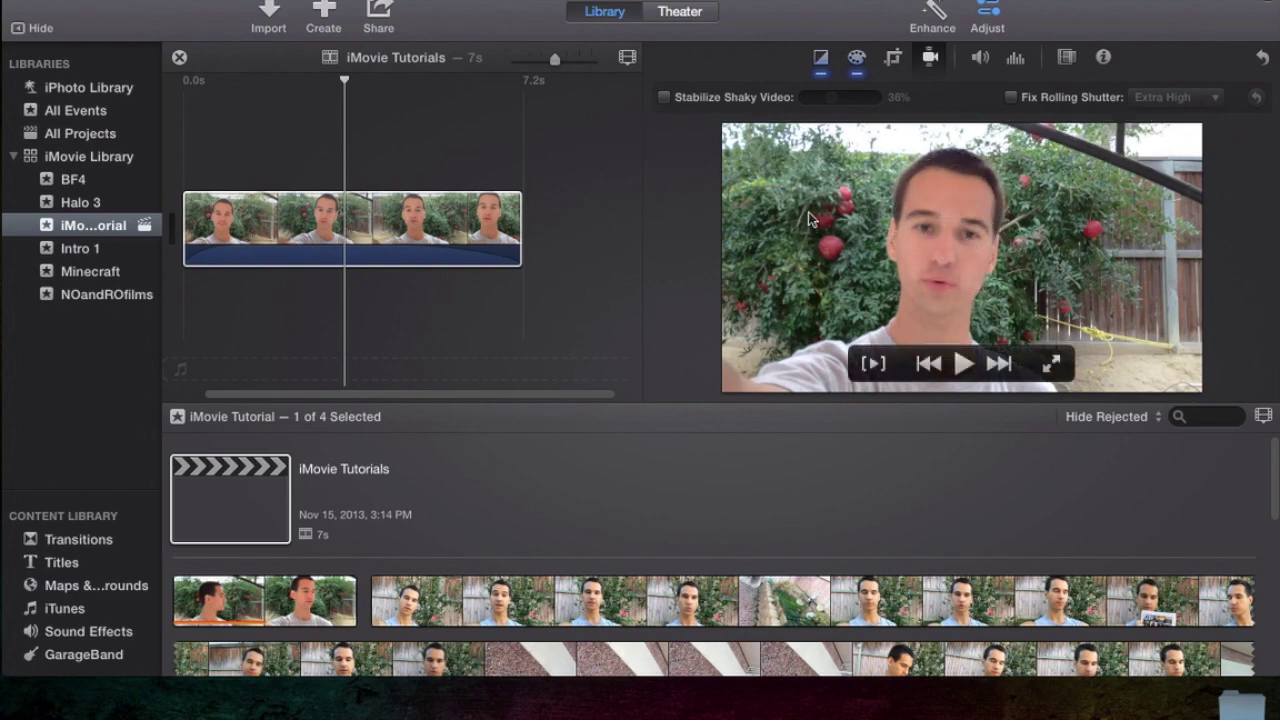
left_click(666, 97)
mouse_move(829, 97)
left_mouse_down()
mouse_move(849, 100)
mouse_move(829, 100)
left_mouse_up()
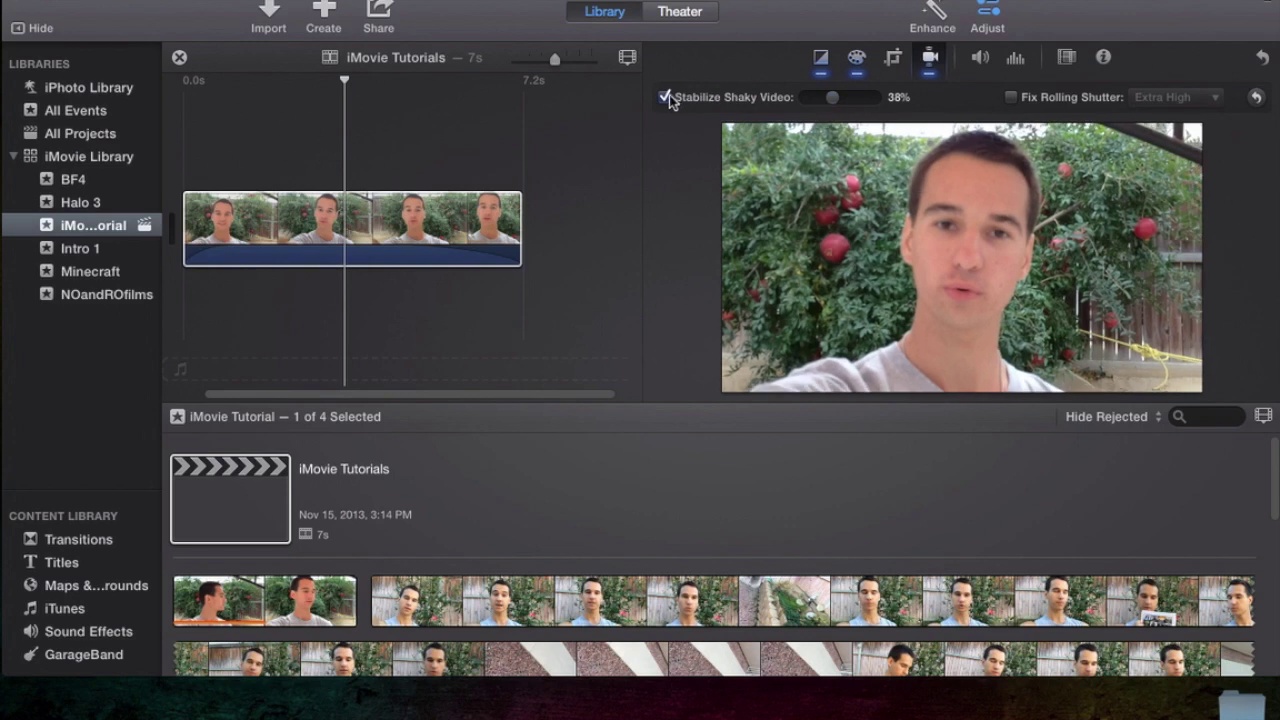
left_click(666, 97)
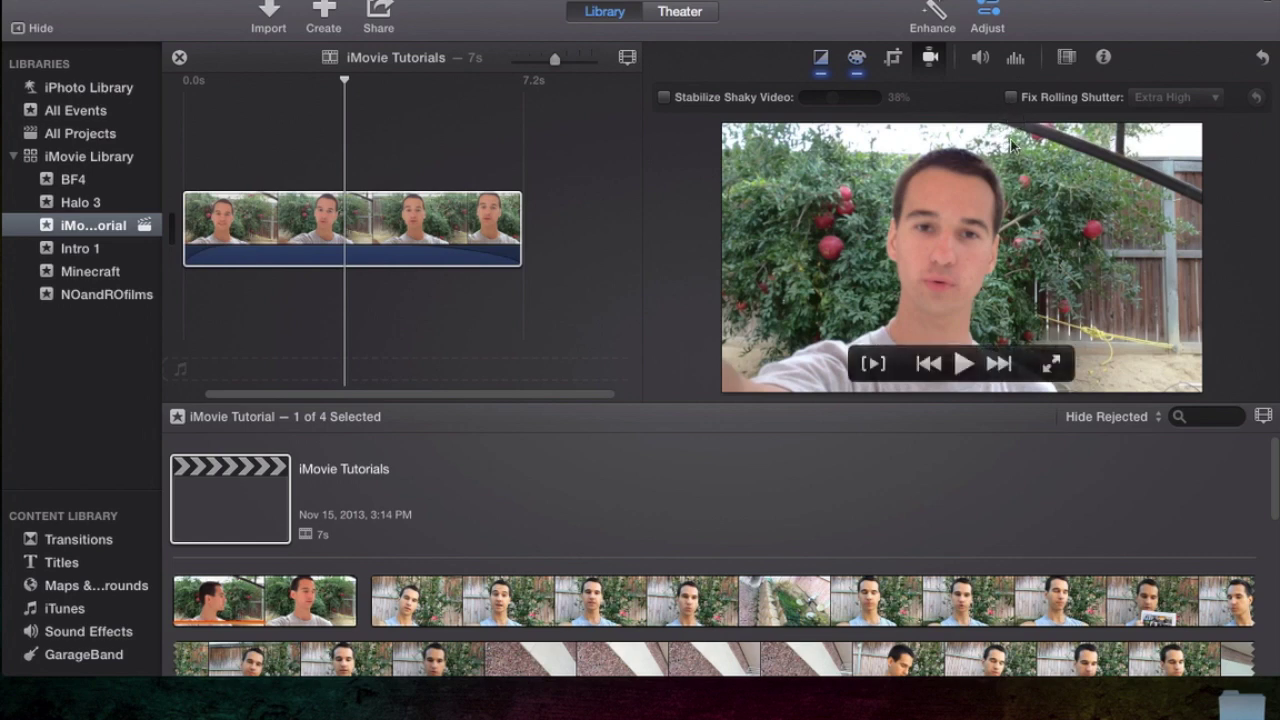
- Enable Fix Rolling Shutter, try Medium, High and Extra High, then settle on Low
left_click(1011, 97)
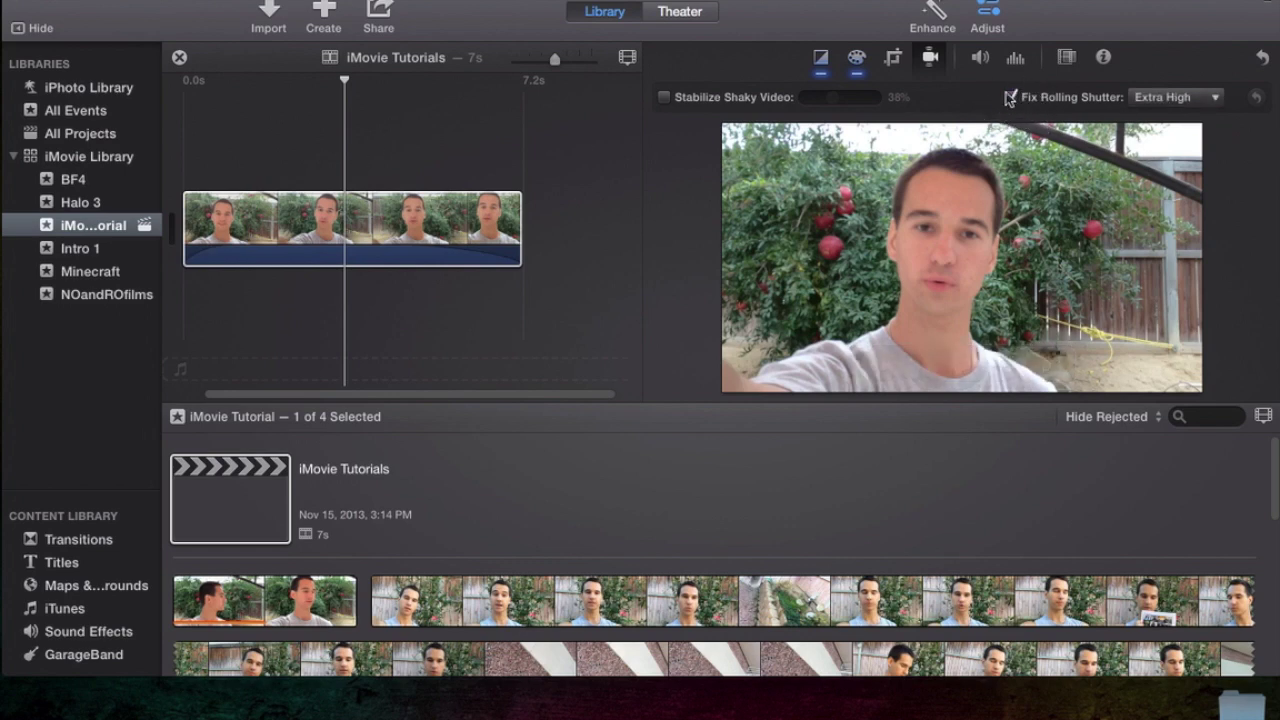
left_click(1197, 100)
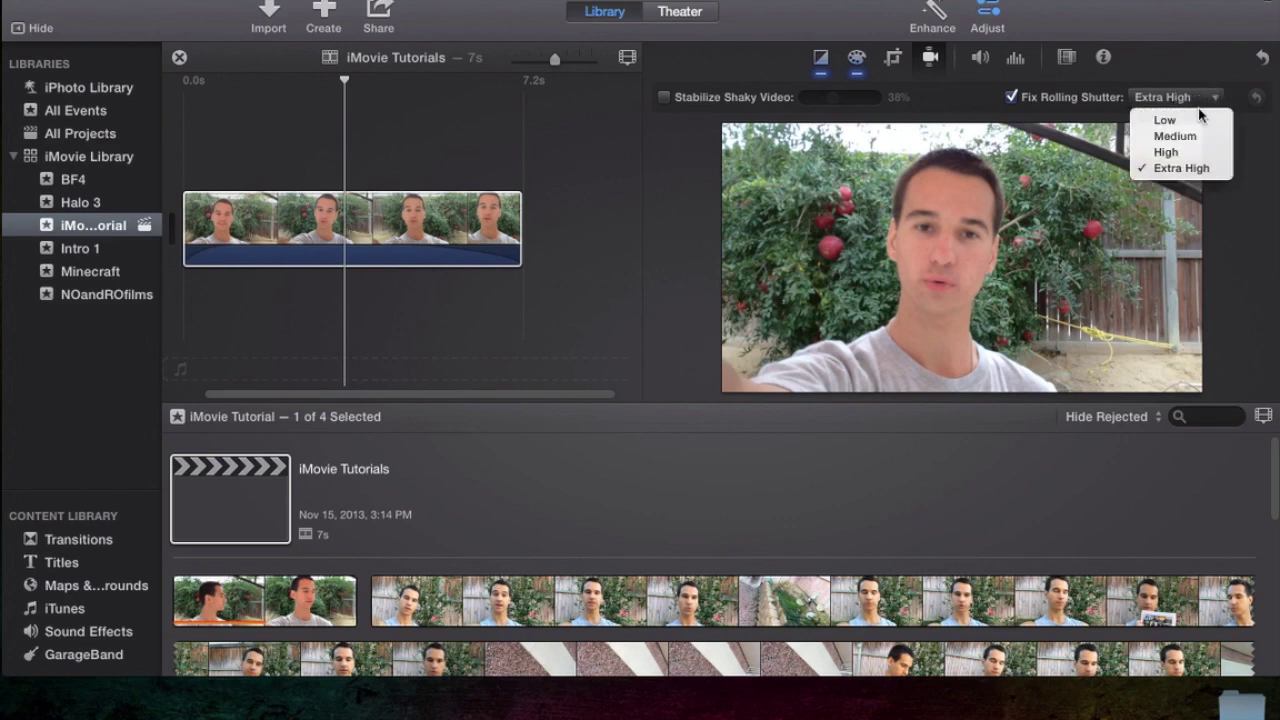
left_click(1188, 143)
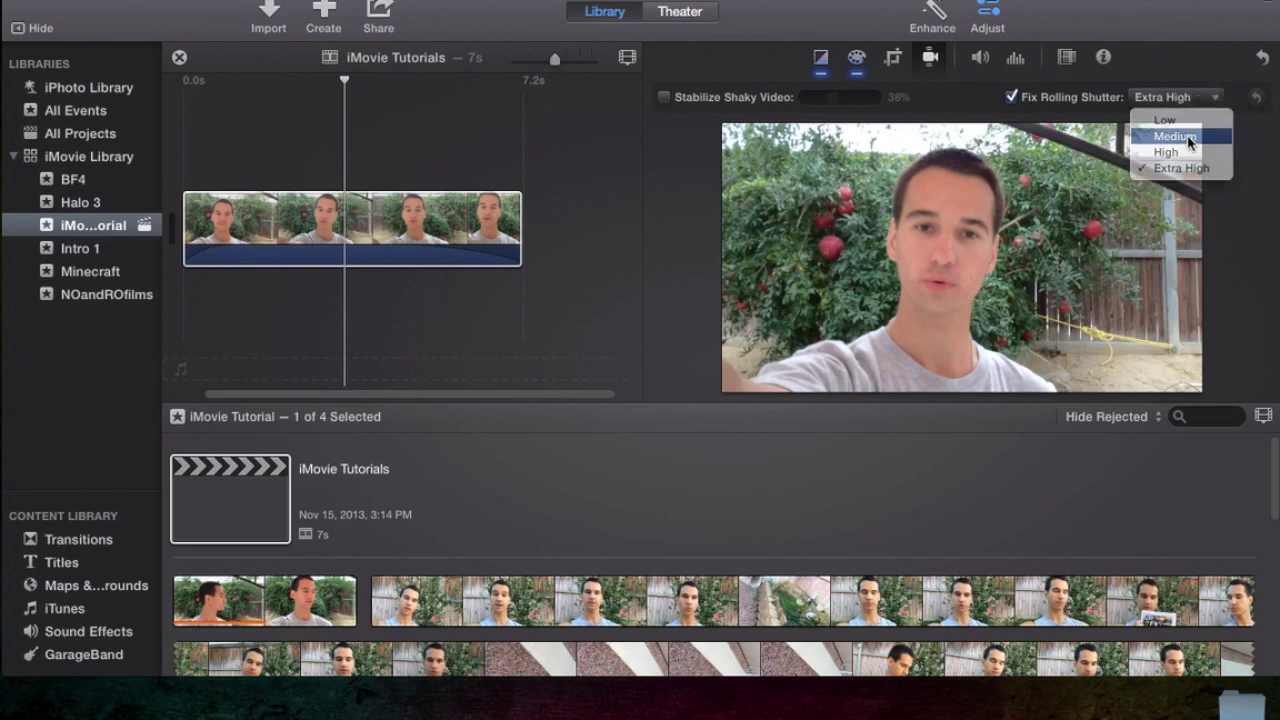
left_click(1140, 100)
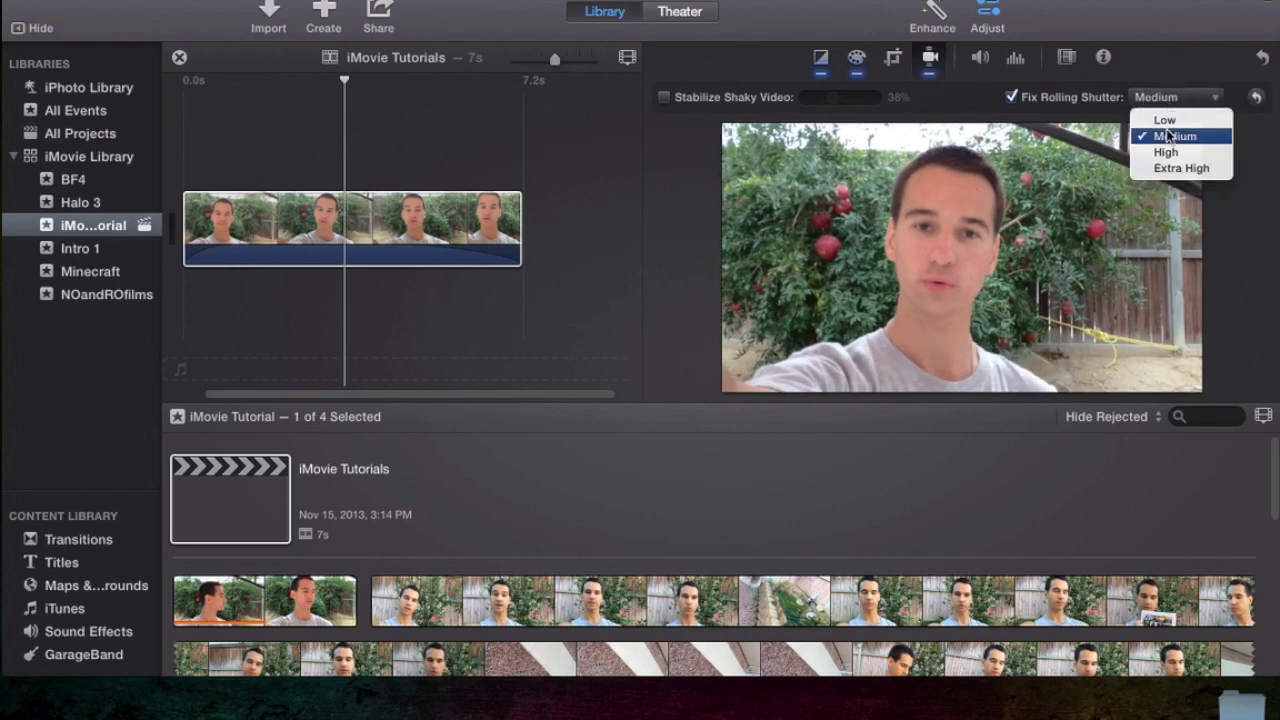
left_click(1158, 149)
left_click(1150, 100)
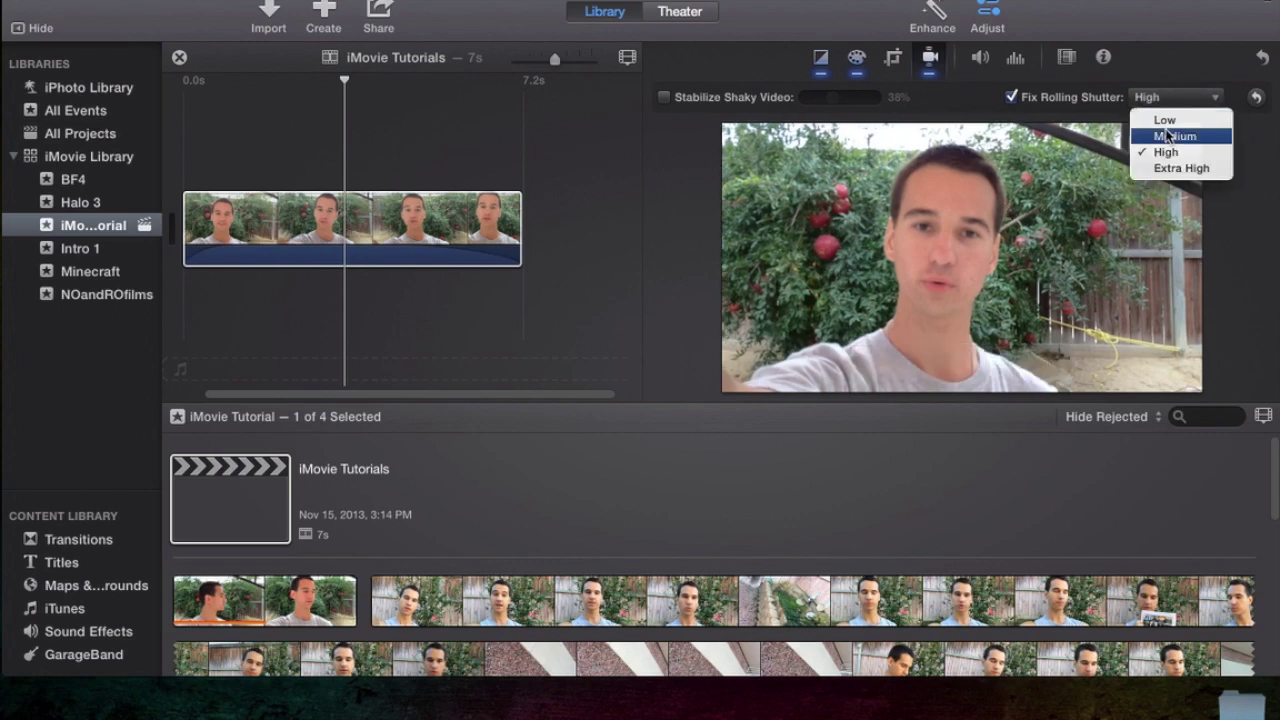
left_click(1170, 166)
left_click(1150, 98)
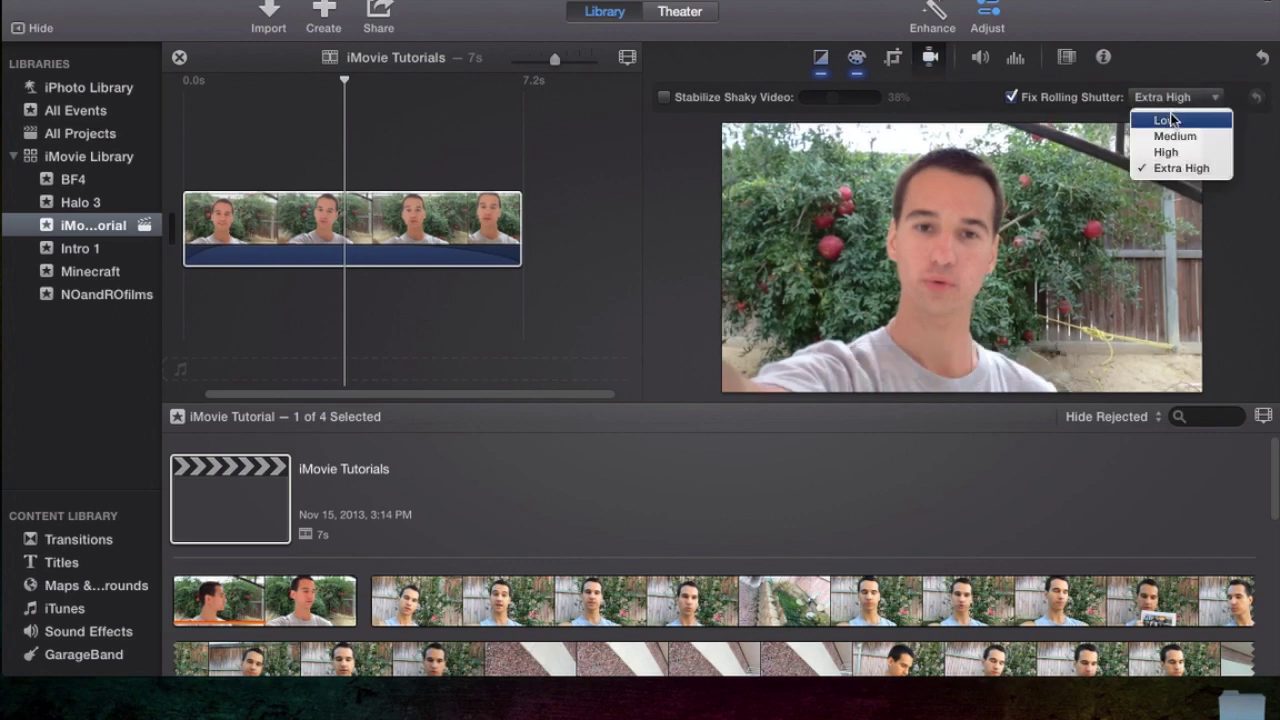
left_click(1150, 41)
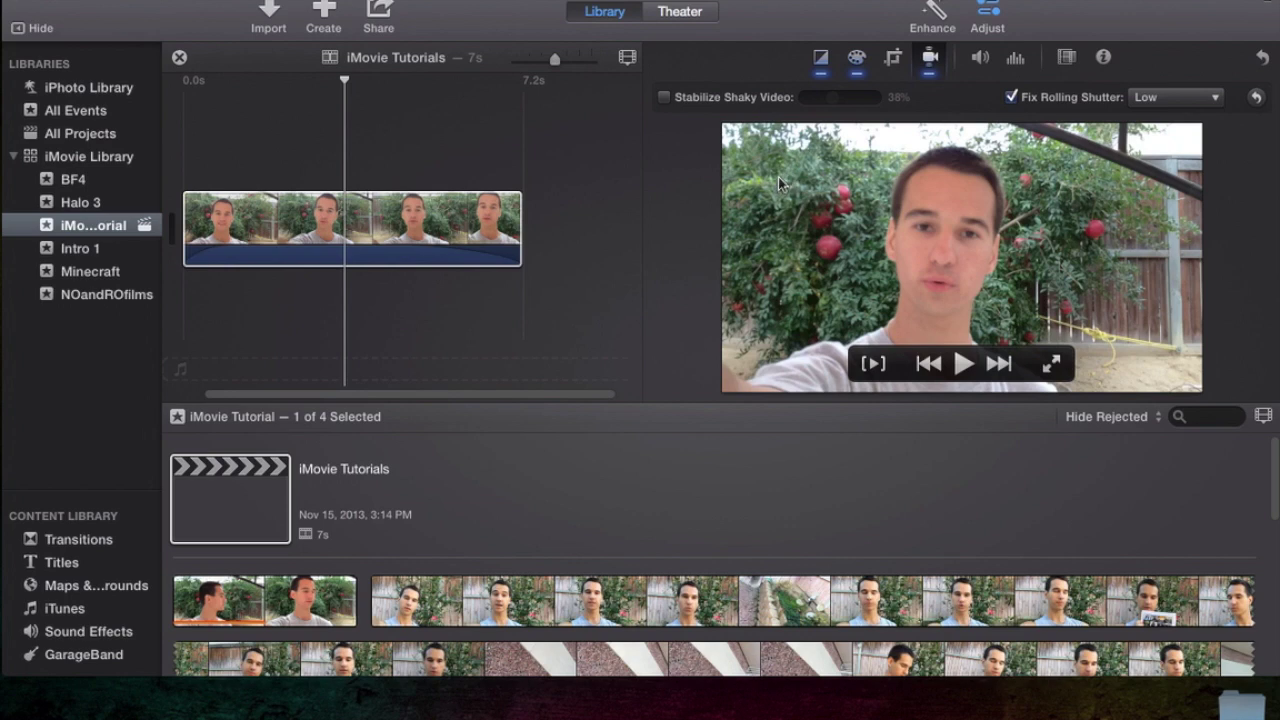
left_click(579, 193)
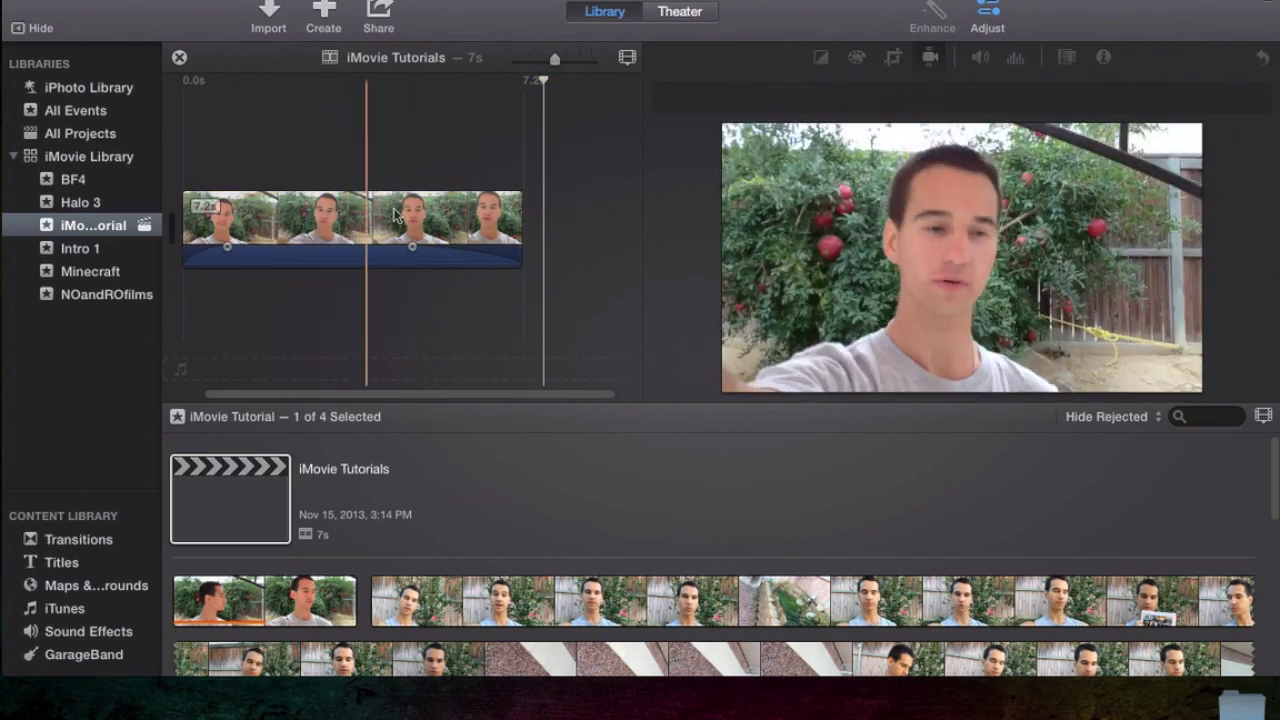
- Reselect the speaker clip, uncheck Fix Rolling Shutter, and preview a frame near its end
left_click(489, 210)
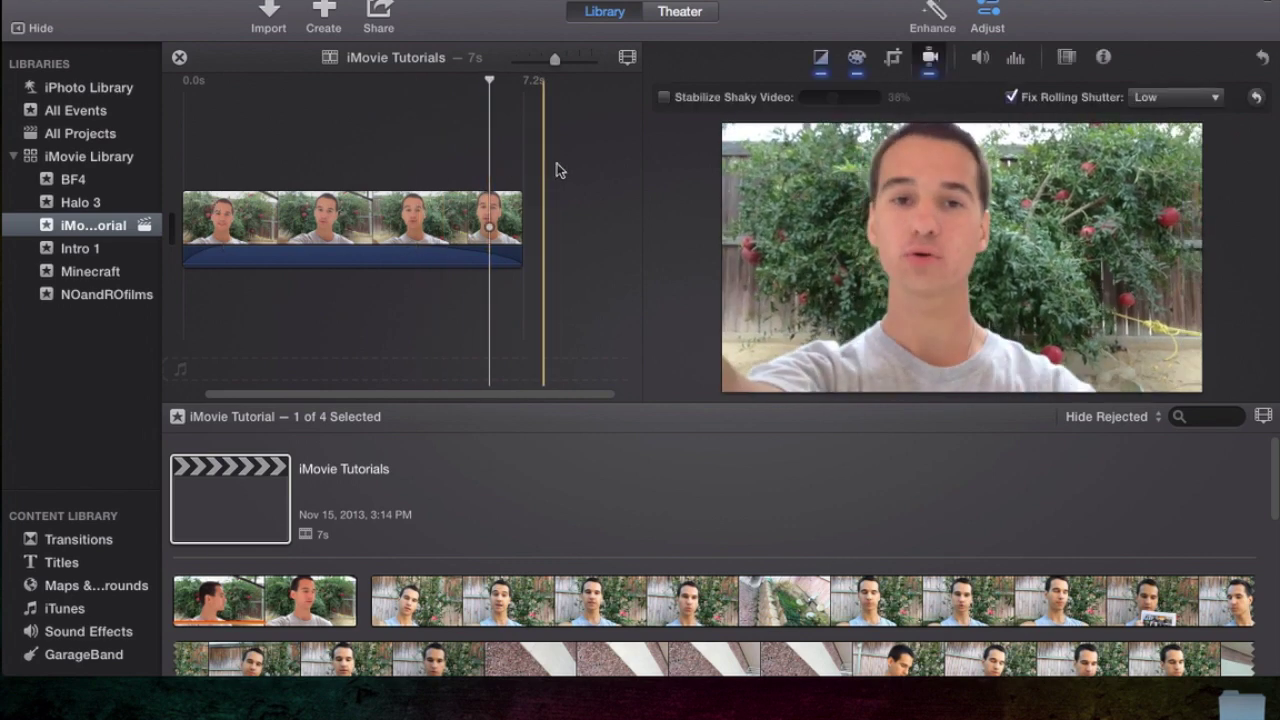
left_click(561, 173)
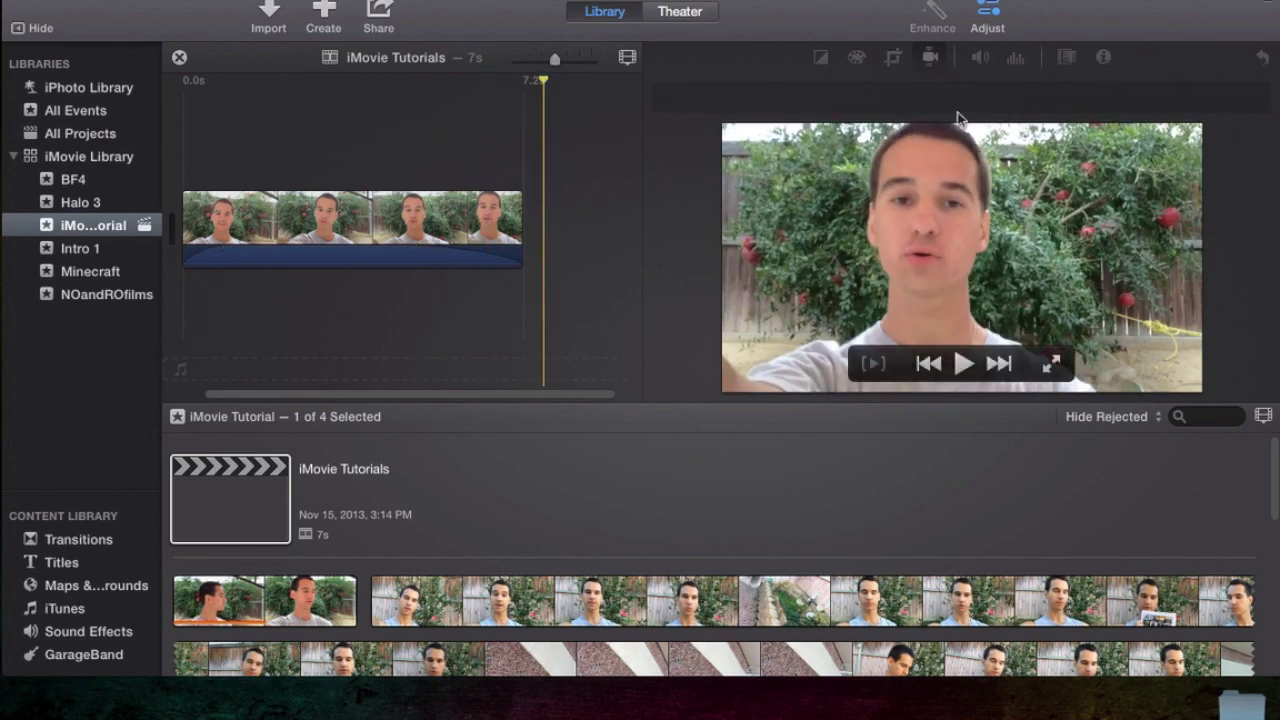
left_click(366, 214)
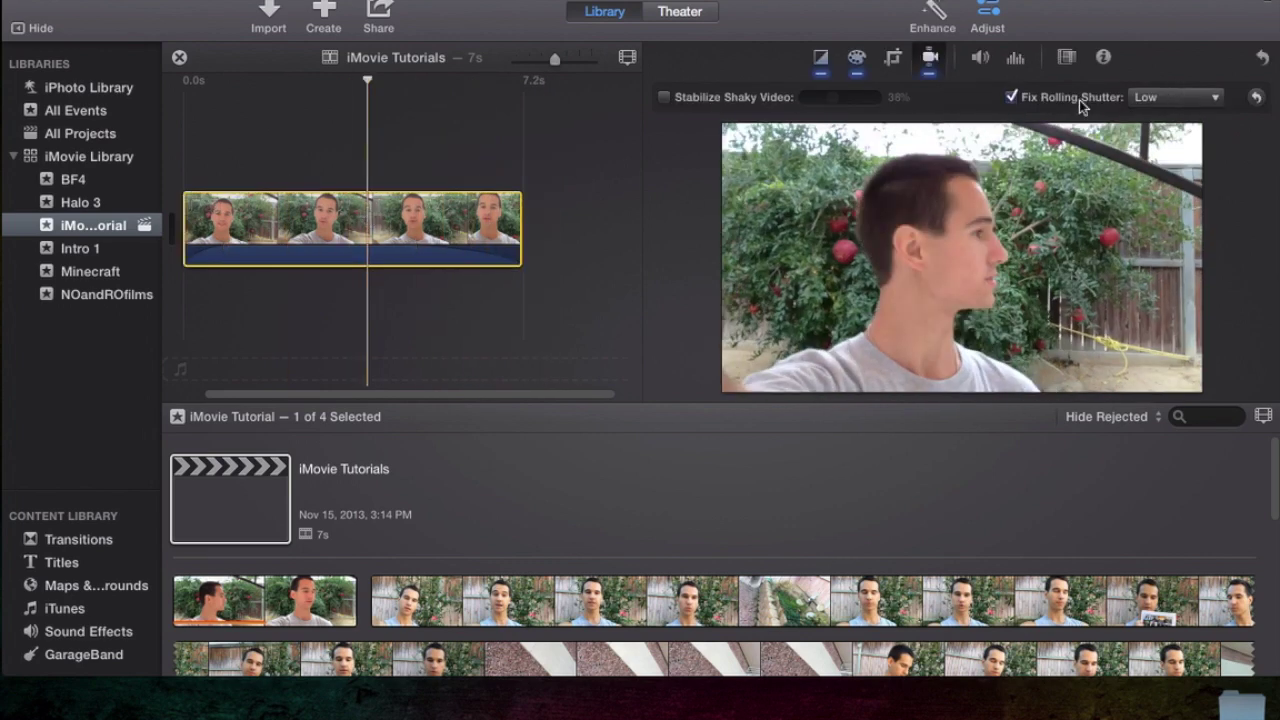
left_click(1028, 101)
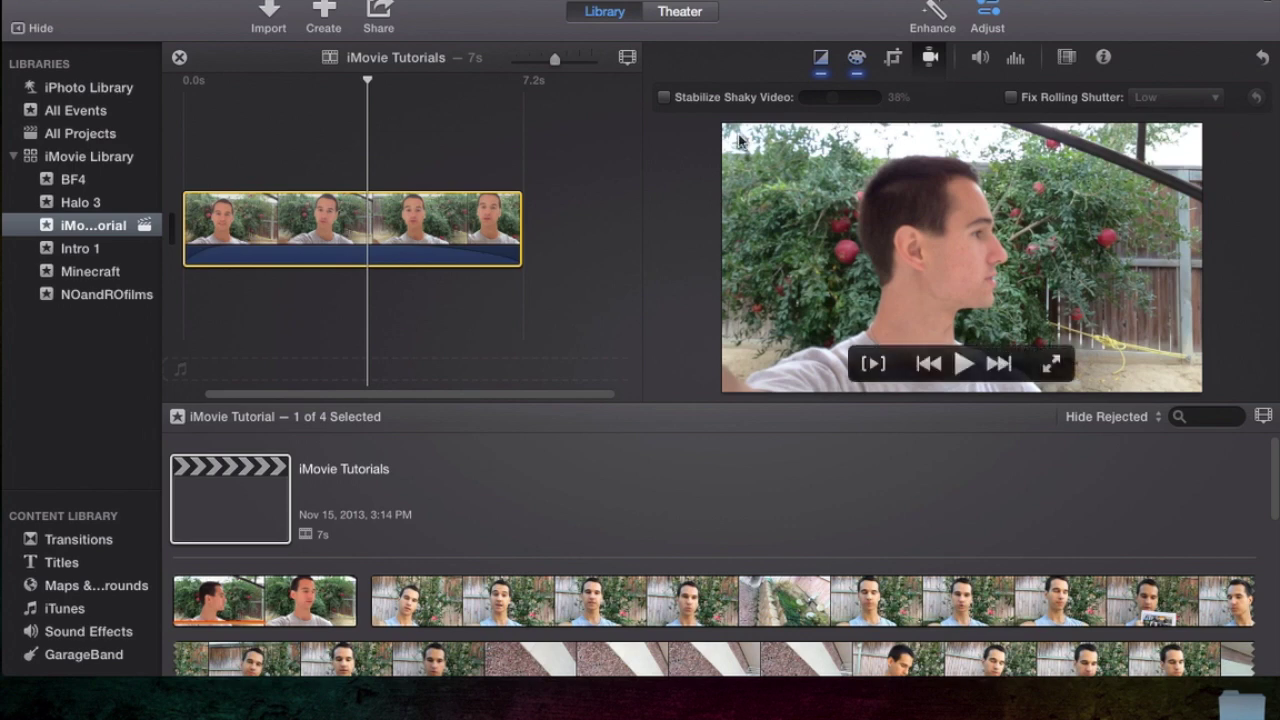
left_click(473, 146)
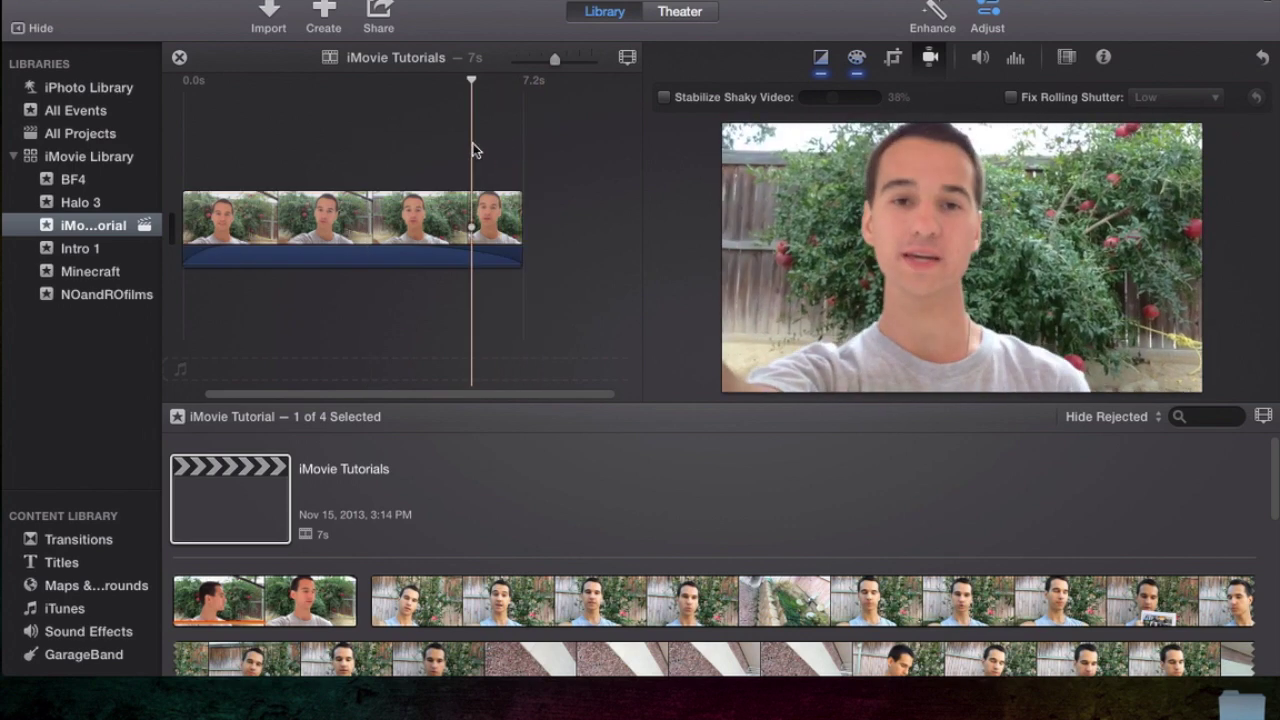